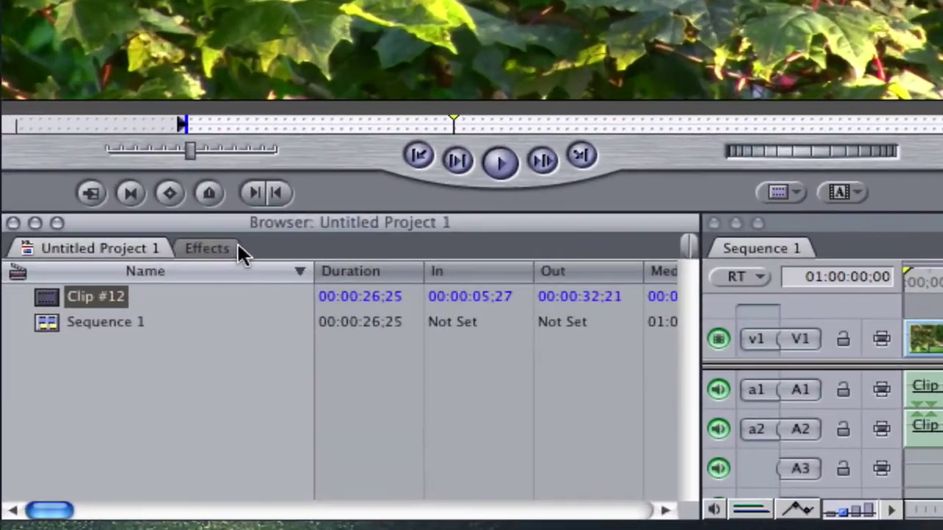
Expand Video Filters > Color Correction in the Browser's Effects list
{"action": "left_click", "coordinate": [225, 249]}
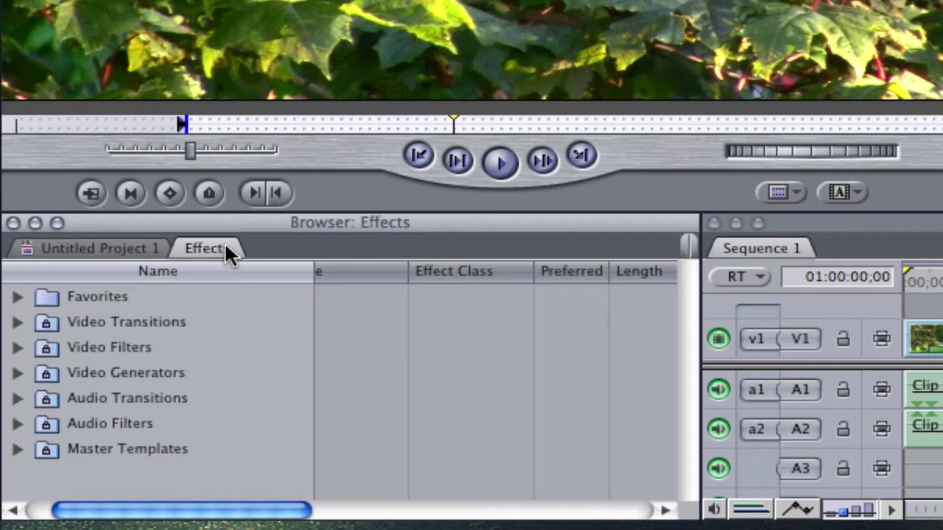
{"action": "left_click", "coordinate": [13, 349]}
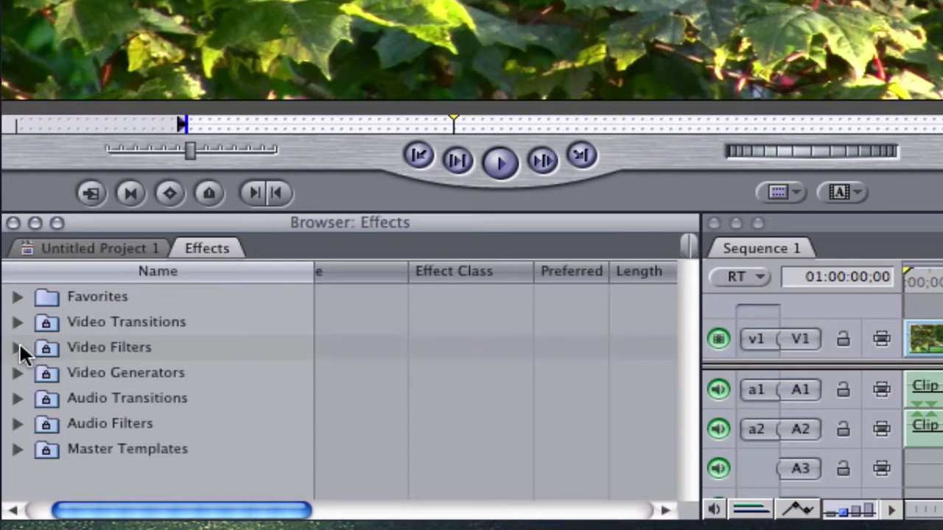
{"action": "left_click", "coordinate": [18, 347]}
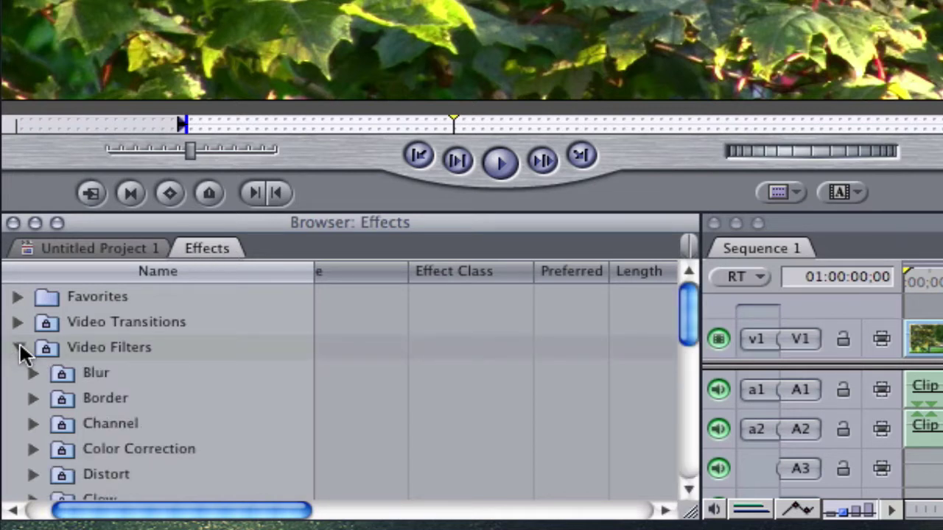
{"action": "left_click", "coordinate": [41, 449]}
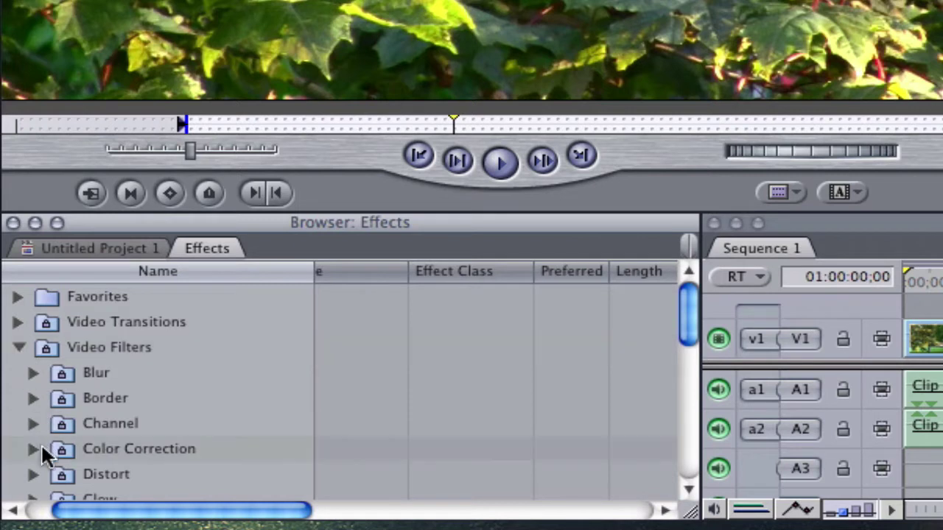
{"action": "left_click", "coordinate": [34, 450]}
{"action": "scroll", "coordinate": [34, 447], "scroll_direction": "down", "scroll_amount": 3}
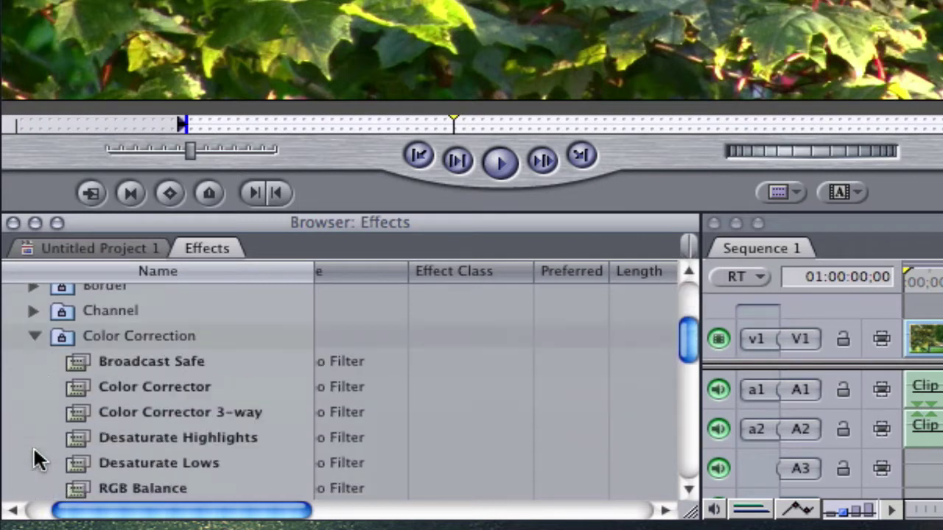
{"action": "left_click", "coordinate": [33, 447]}
Apply Color Corrector 3-way to Clip #12 and show its filters at 01:00:03:13
{"action": "left_click", "coordinate": [267, 385]}
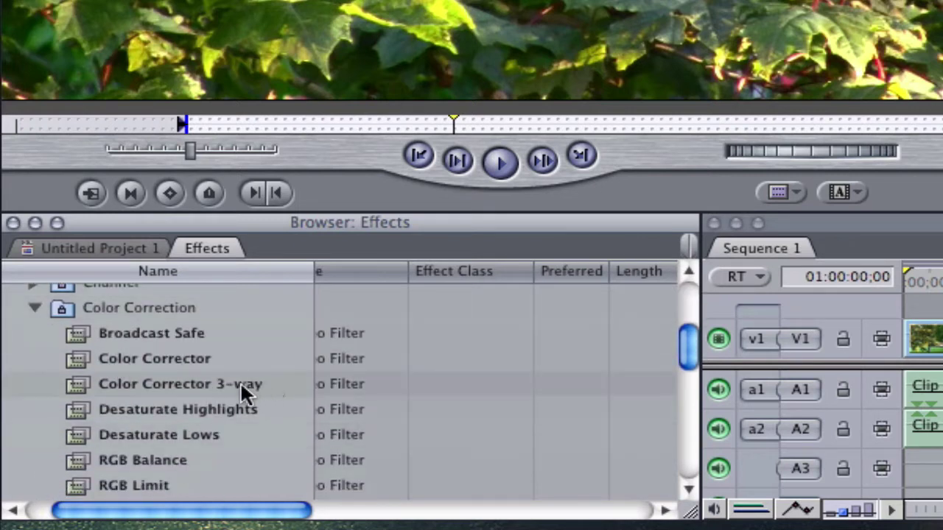
{"action": "left_click", "coordinate": [179, 384]}
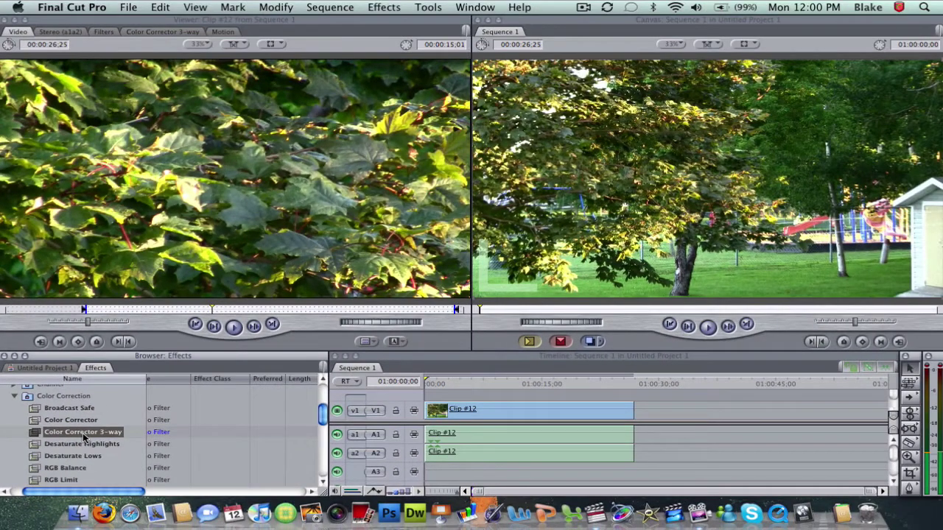
{"action": "left_click_drag", "start_coordinate": [82, 433], "coordinate": [485, 413]}
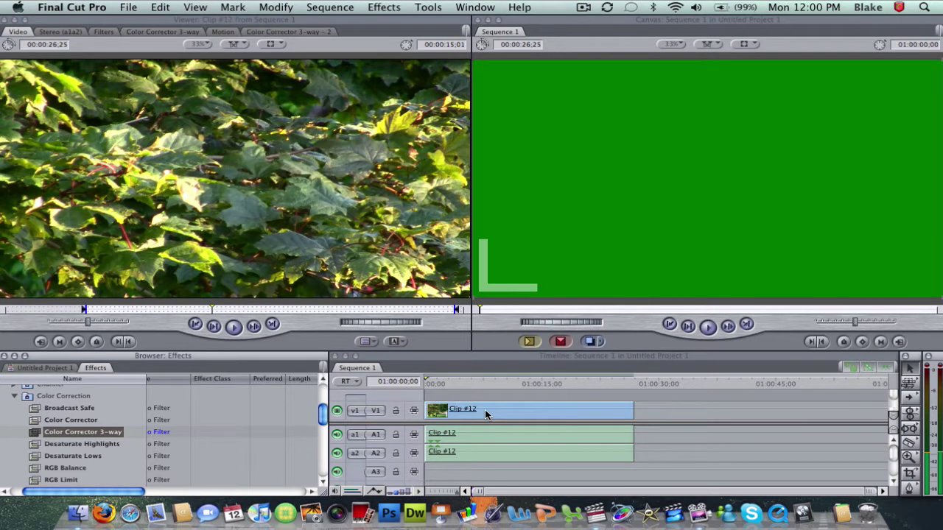
{"action": "left_click", "coordinate": [452, 381]}
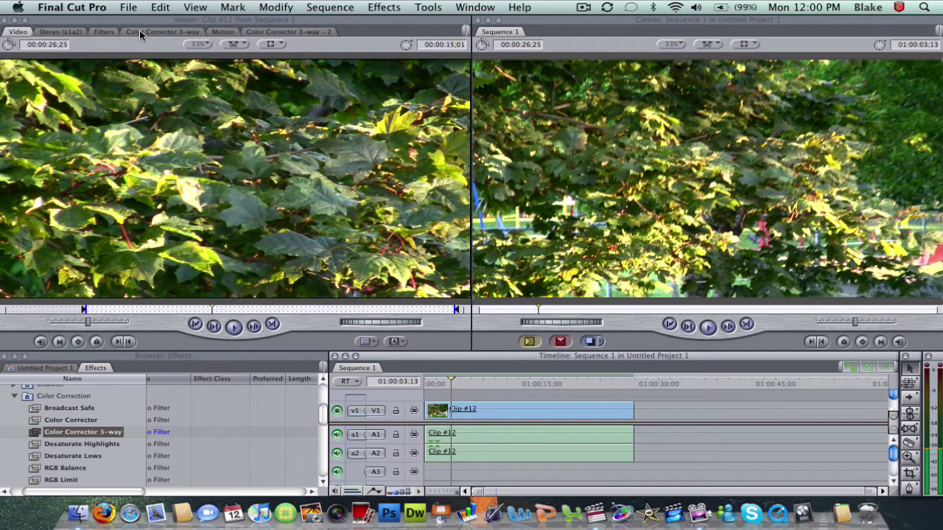
{"action": "left_click", "coordinate": [106, 33]}
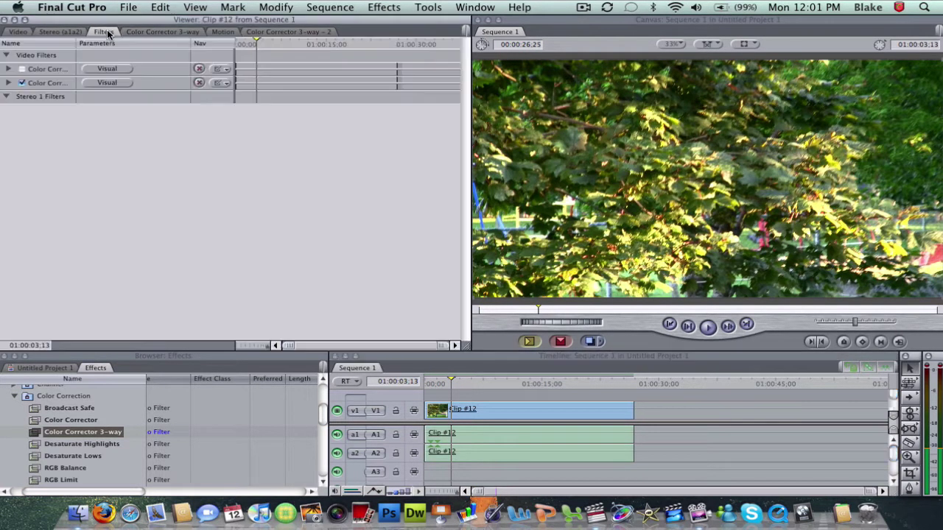
Show the second 3-way corrector's color wheels, then play from 01:00:05:01
{"action": "double_click", "coordinate": [516, 417]}
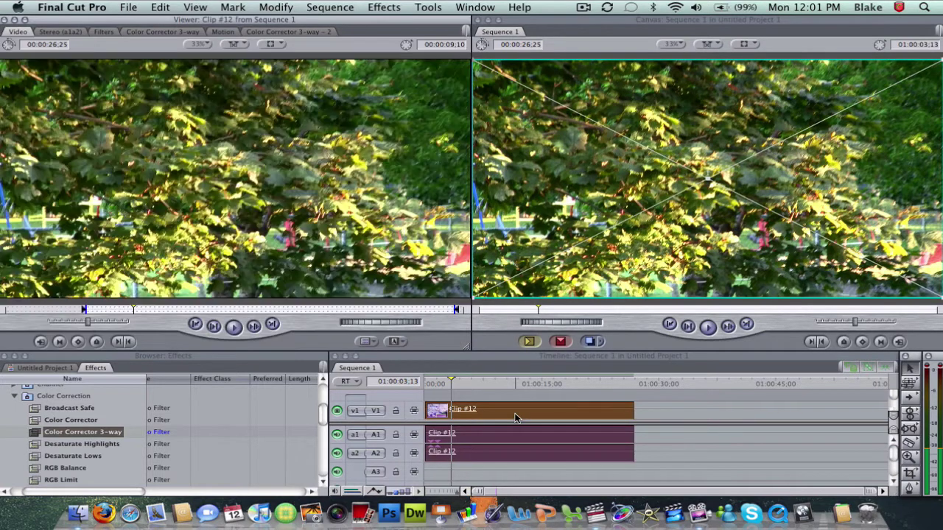
{"action": "left_click", "coordinate": [97, 33]}
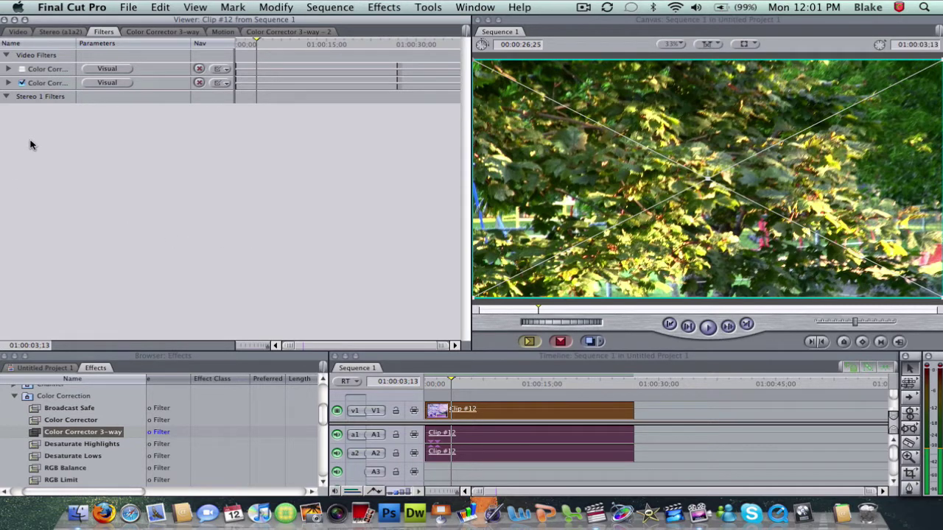
{"action": "left_click", "coordinate": [98, 82]}
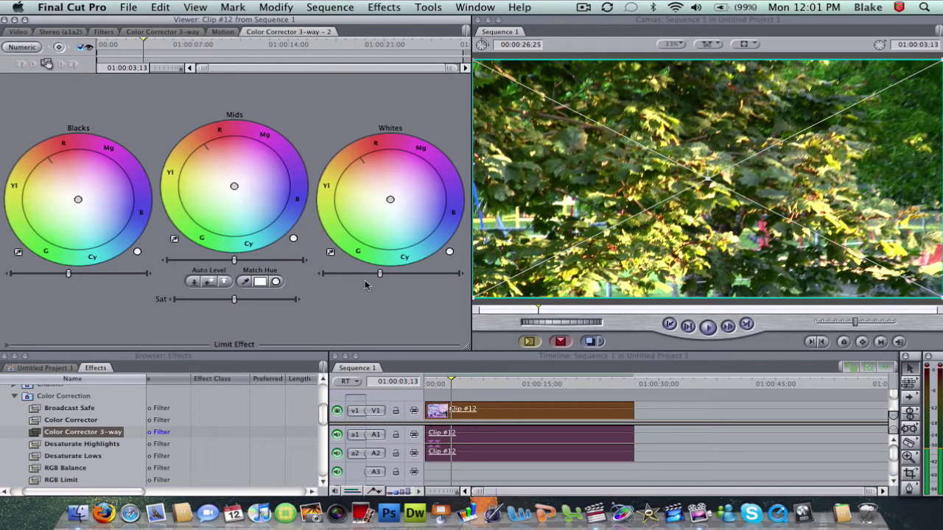
{"action": "left_click", "coordinate": [464, 379]}
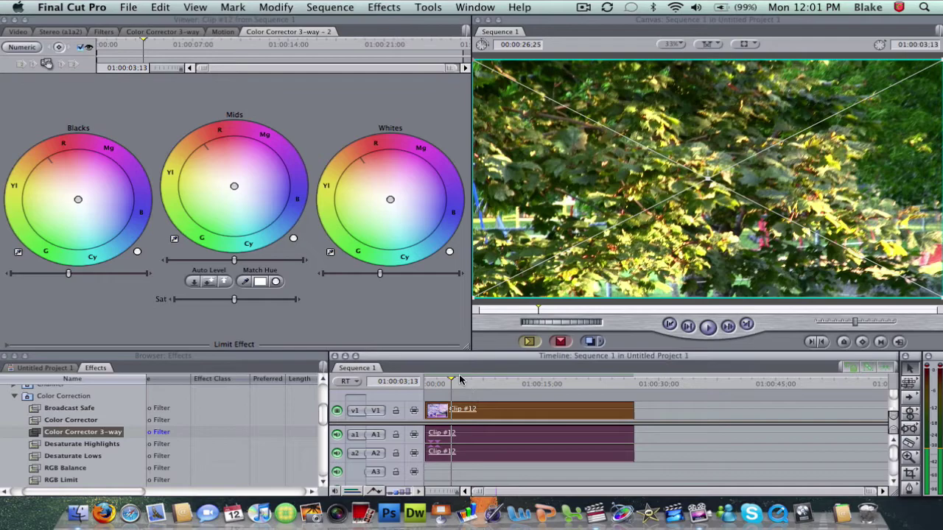
{"action": "key", "text": "space"}
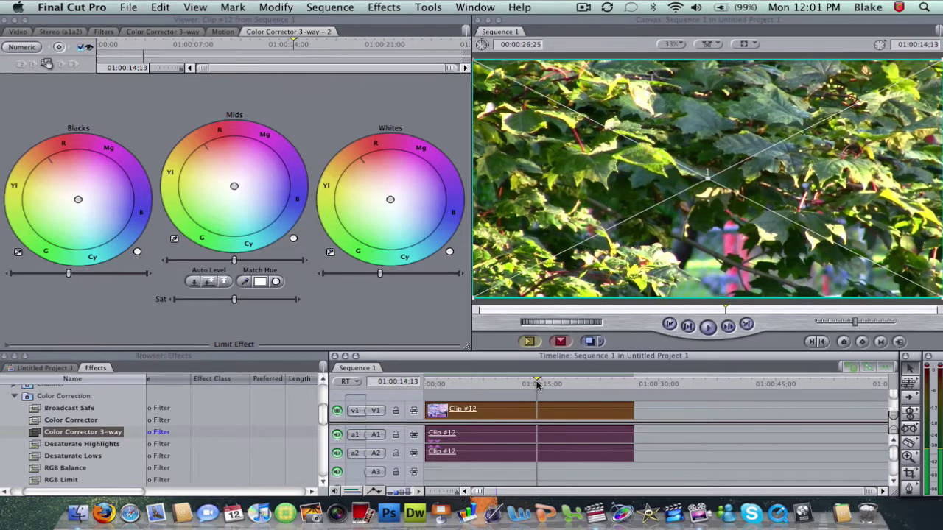
{"action": "left_click", "coordinate": [537, 384]}
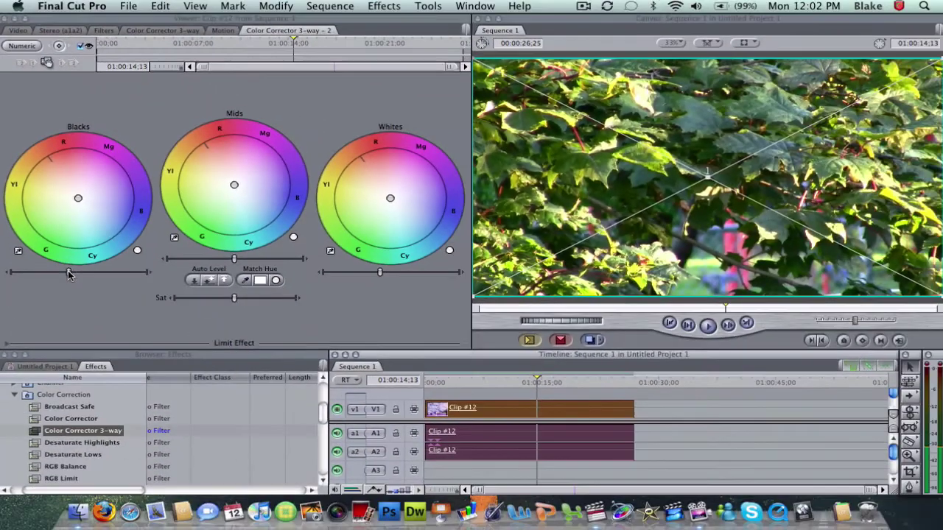
Lower the Blacks level slider and raise the Whites level slider for more contrast
{"action": "mouse_move", "coordinate": [68, 274]}
{"action": "left_mouse_down"}
{"action": "mouse_move", "coordinate": [112, 276]}
{"action": "mouse_move", "coordinate": [37, 278]}
{"action": "mouse_move", "coordinate": [71, 278]}
{"action": "left_mouse_up"}
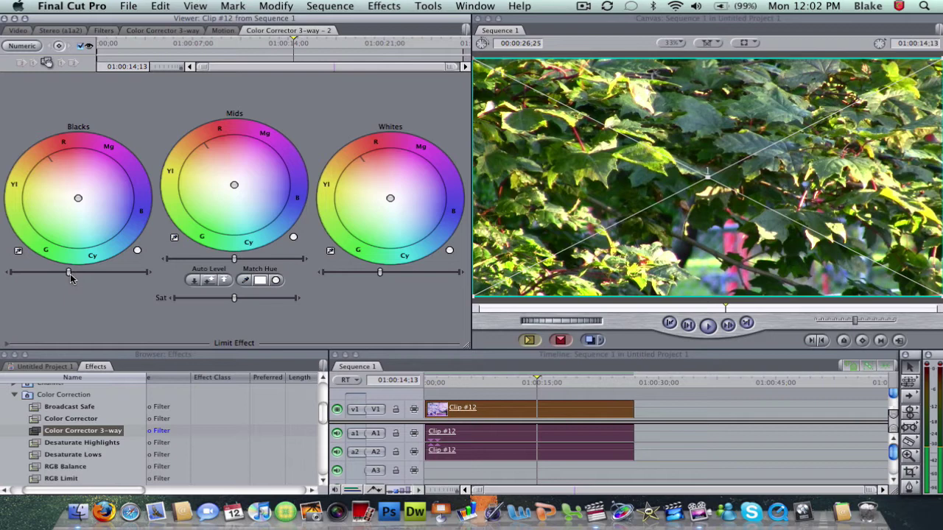
{"action": "left_click_drag", "start_coordinate": [71, 277], "coordinate": [61, 278]}
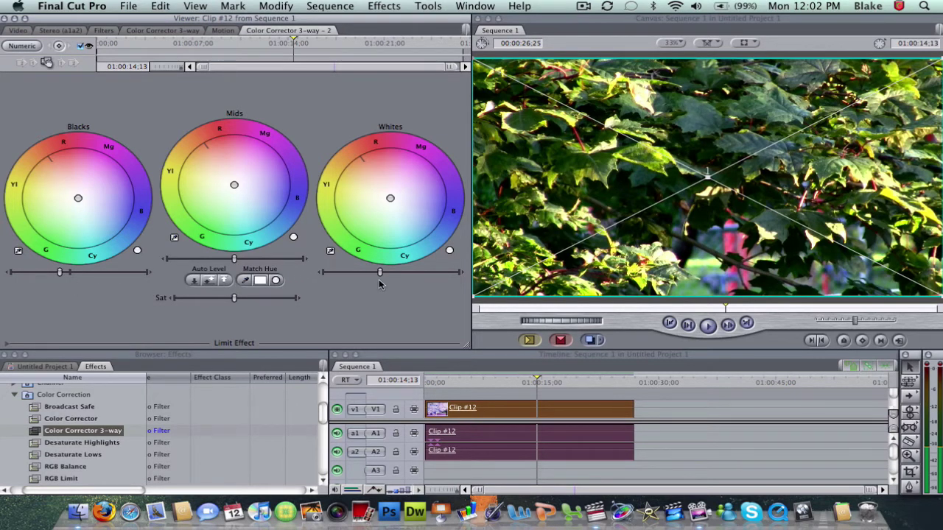
{"action": "mouse_move", "coordinate": [381, 272]}
{"action": "left_mouse_down"}
{"action": "mouse_move", "coordinate": [433, 275]}
{"action": "mouse_move", "coordinate": [352, 275]}
{"action": "mouse_move", "coordinate": [392, 284]}
{"action": "left_mouse_up"}
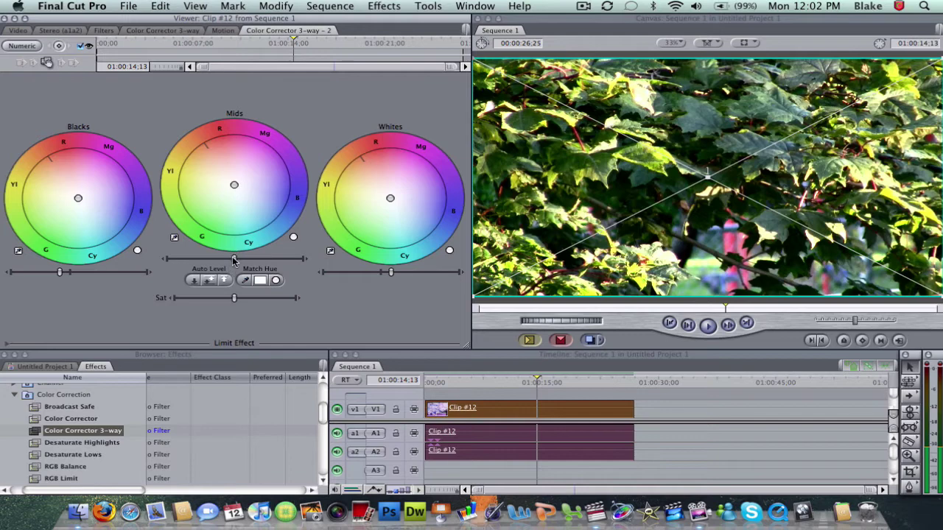
Raise the Mids level slider and shift the Mids balance slightly toward green
{"action": "mouse_move", "coordinate": [234, 260]}
{"action": "left_mouse_down"}
{"action": "mouse_move", "coordinate": [276, 261]}
{"action": "mouse_move", "coordinate": [208, 269]}
{"action": "mouse_move", "coordinate": [243, 267]}
{"action": "left_mouse_up"}
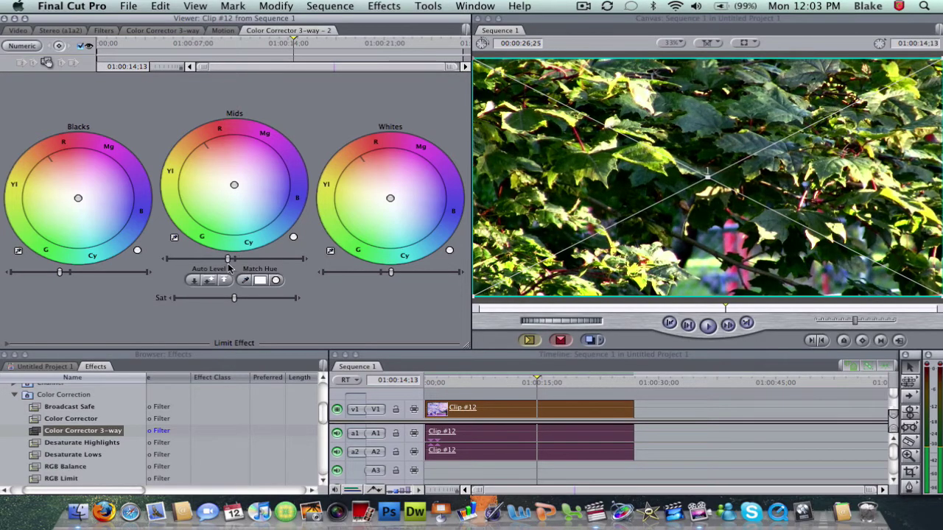
{"action": "left_click_drag", "start_coordinate": [230, 268], "coordinate": [235, 268]}
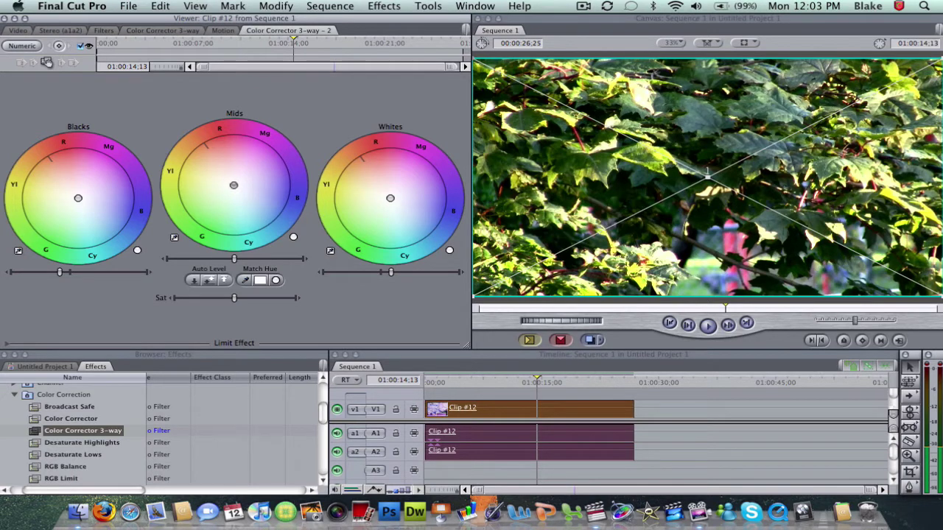
{"action": "left_click_drag", "start_coordinate": [233, 186], "coordinate": [231, 186]}
Toggle Color Corrector 3-way - 2 off and back on to compare, then view the filter list
{"action": "left_click", "coordinate": [15, 47]}
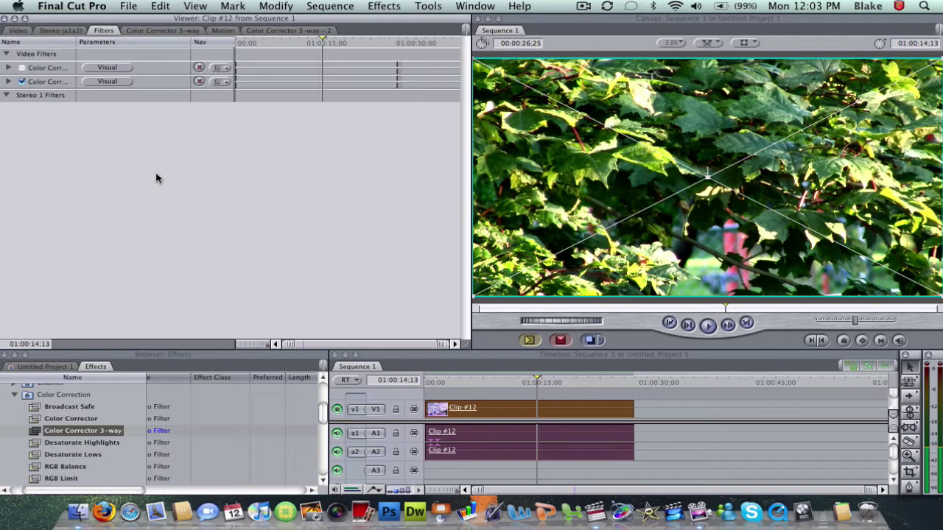
{"action": "left_click", "coordinate": [101, 81]}
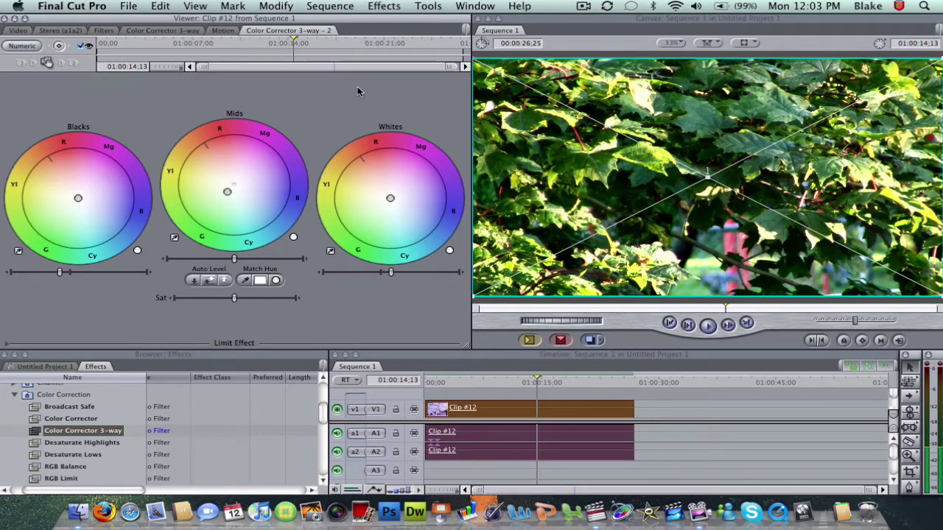
{"action": "left_click", "coordinate": [81, 47]}
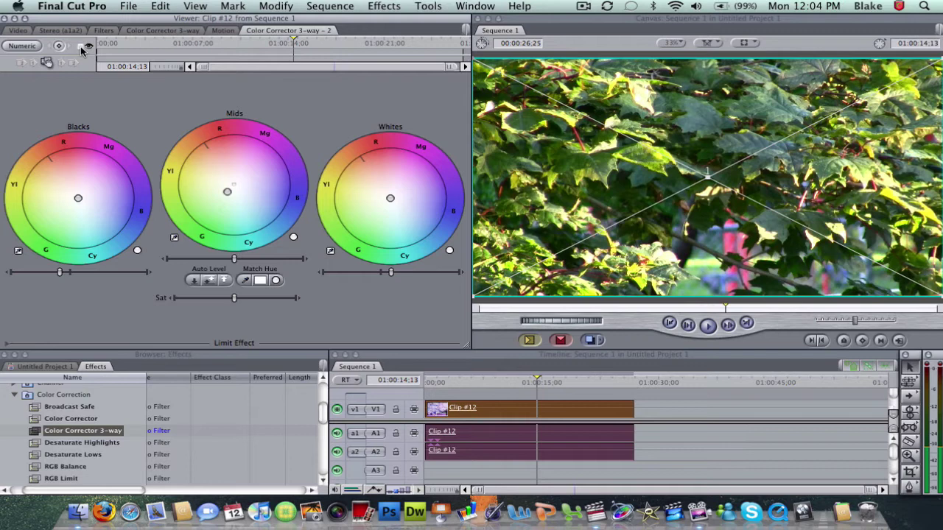
{"action": "left_click", "coordinate": [81, 46]}
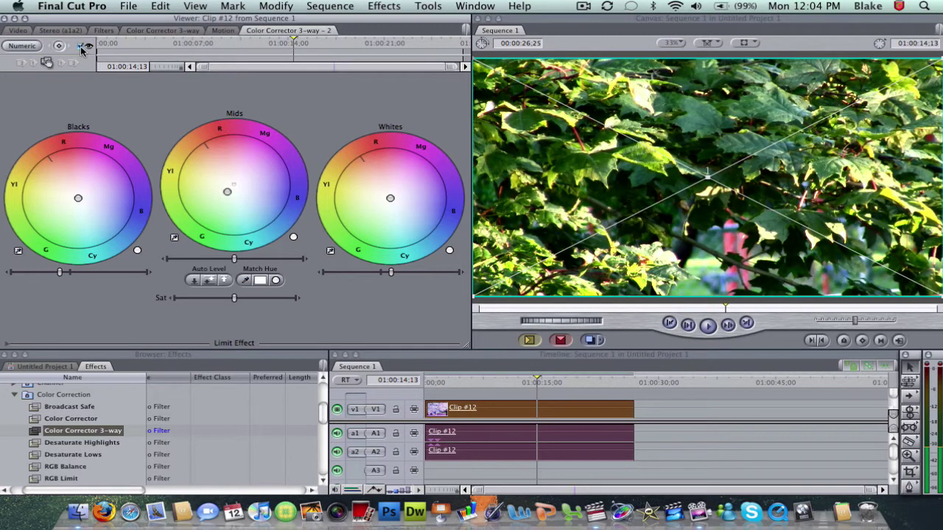
{"action": "left_click", "coordinate": [103, 30]}
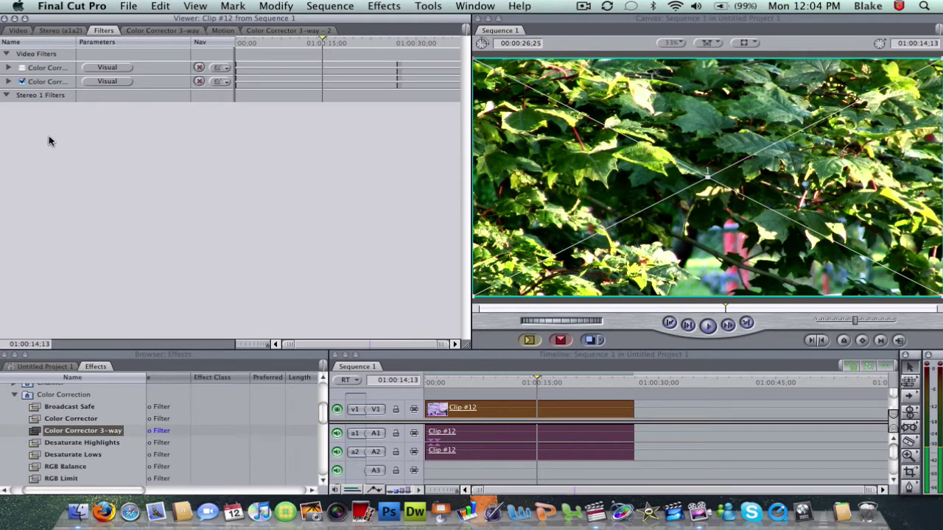
Disable the second color corrector, enable the first, and return to 01:00:00:00 with the clip deselected
{"action": "left_click", "coordinate": [22, 81]}
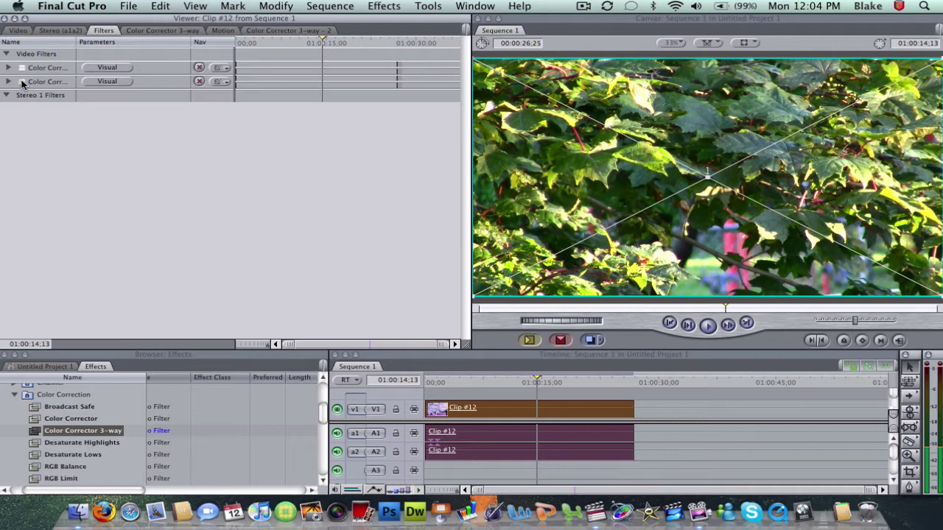
{"action": "left_click", "coordinate": [22, 68]}
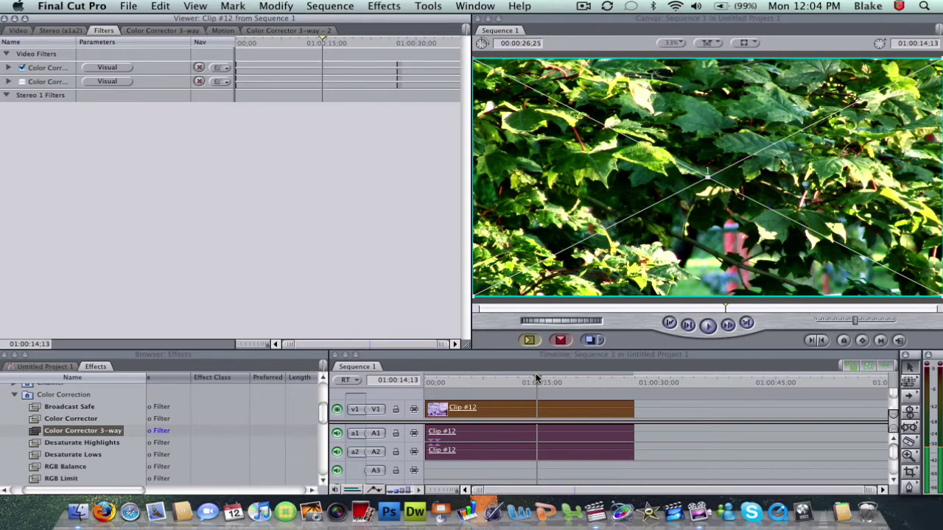
{"action": "left_click_drag", "start_coordinate": [494, 379], "coordinate": [422, 379]}
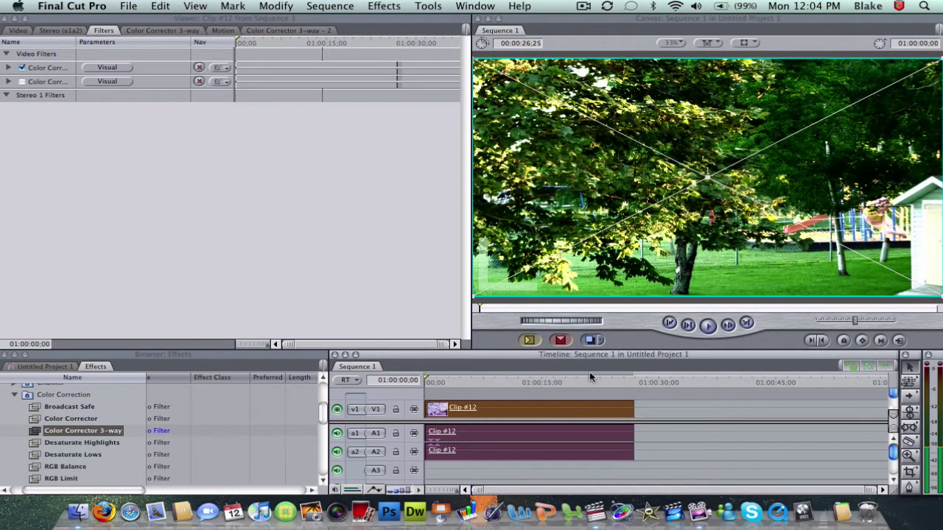
{"action": "left_click", "coordinate": [657, 396]}
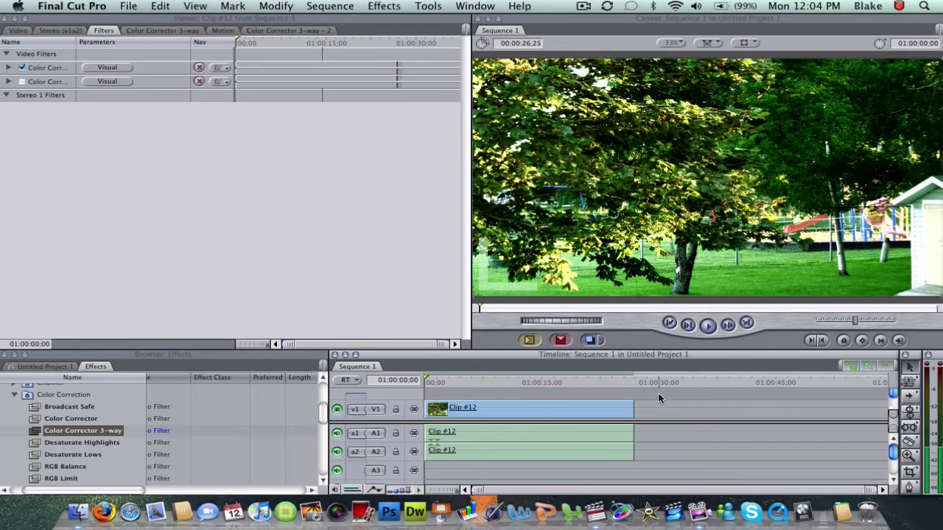
{"action": "left_click", "coordinate": [22, 68]}
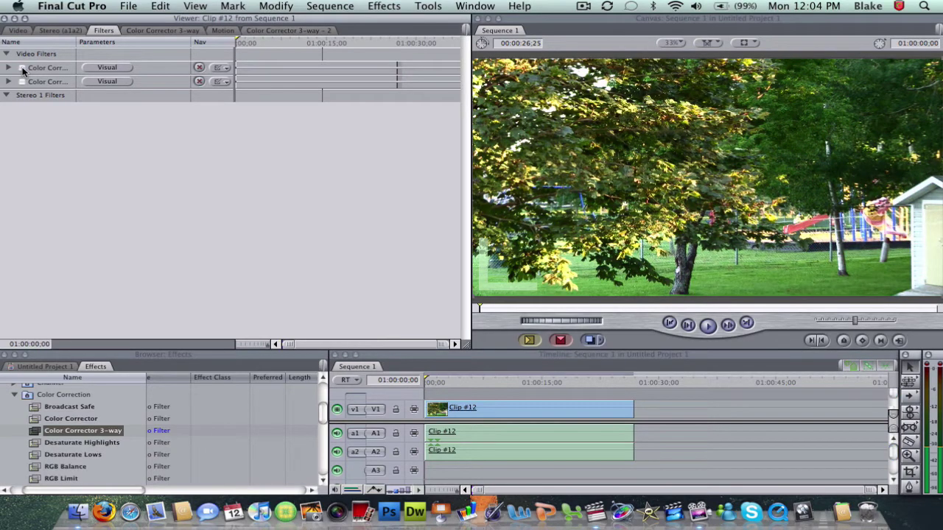
{"action": "left_click", "coordinate": [22, 68]}
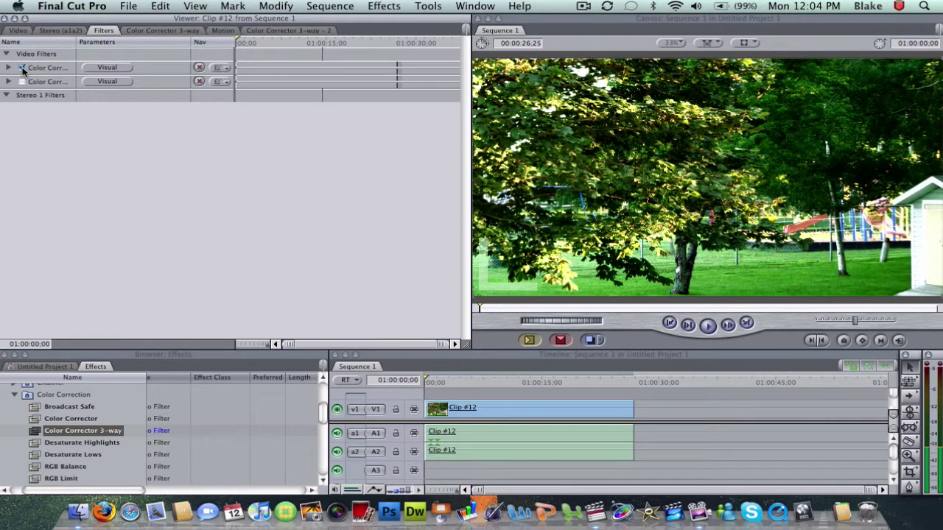
{"action": "left_click", "coordinate": [22, 68]}
{"action": "left_click", "coordinate": [22, 68]}
{"action": "left_click", "coordinate": [23, 68]}
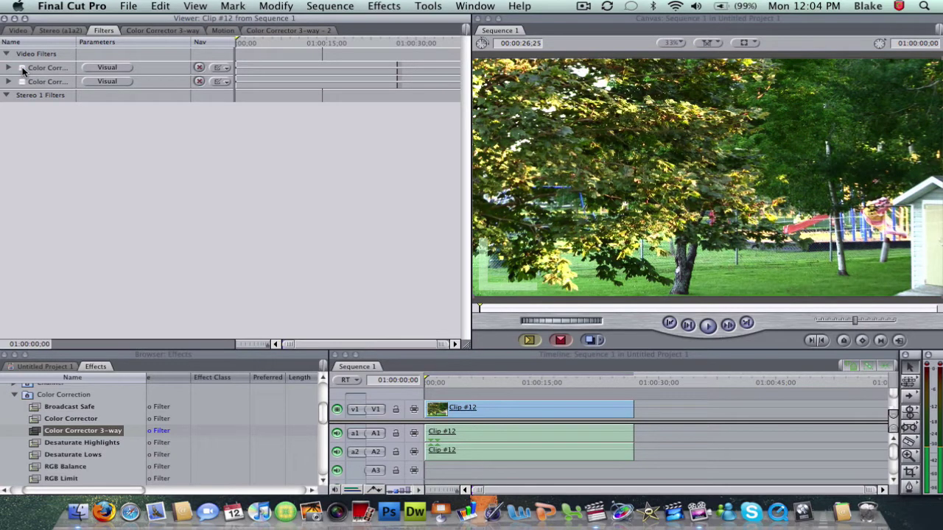
{"action": "left_click", "coordinate": [22, 68]}
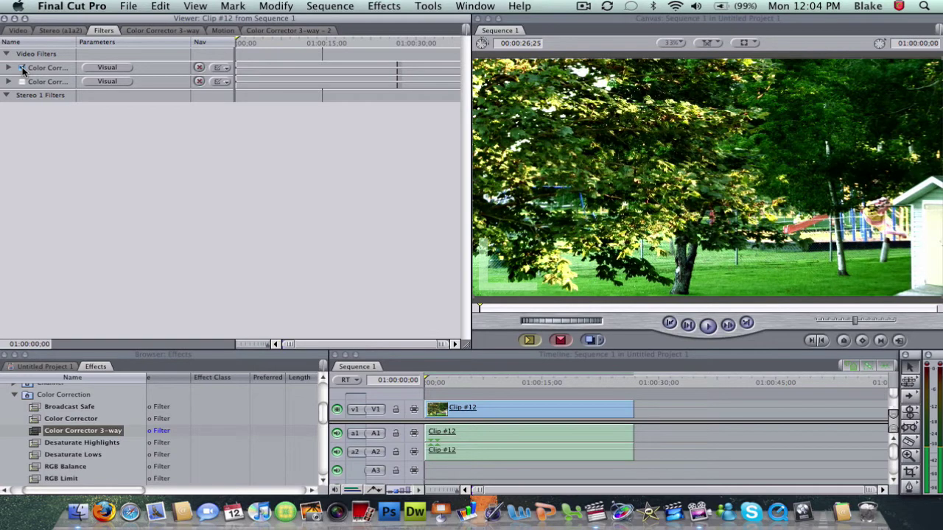
{"action": "left_click", "coordinate": [22, 68]}
{"action": "left_click", "coordinate": [23, 67]}
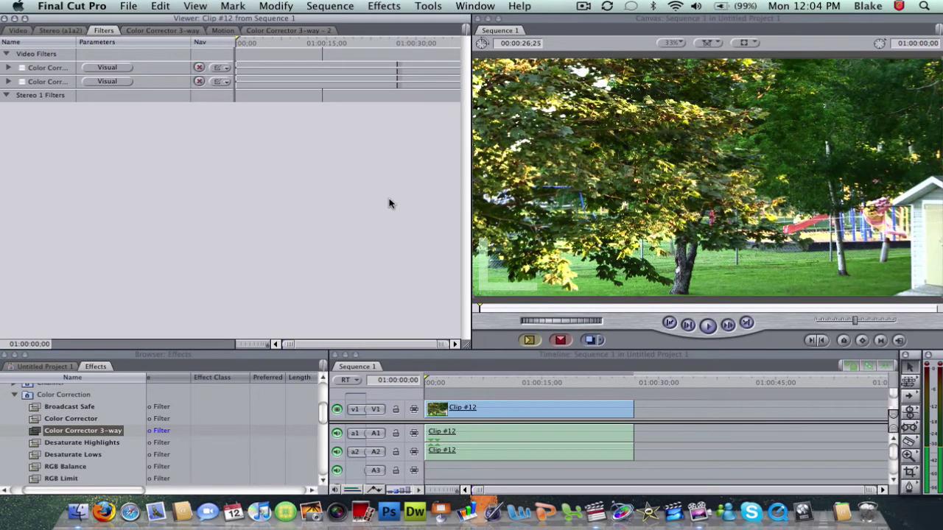
{"action": "left_click", "coordinate": [23, 68]}
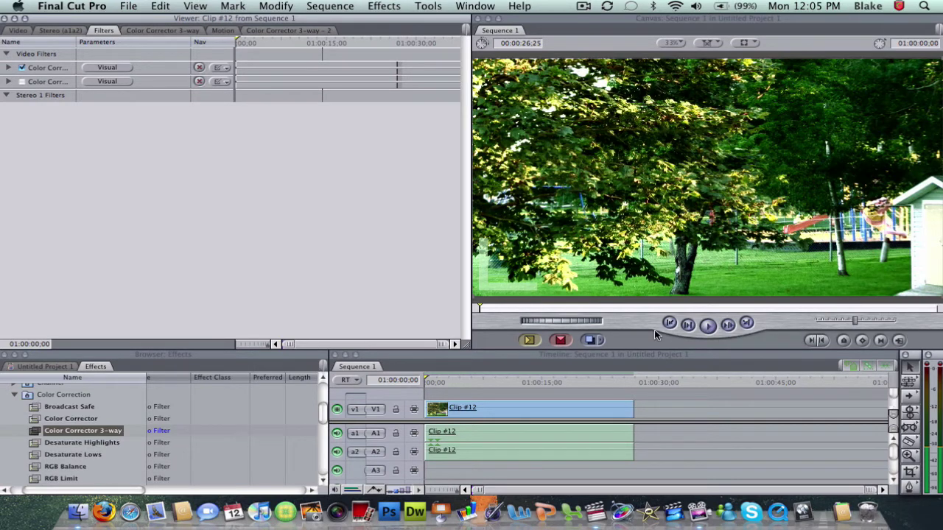
Play the sequence to 01:00:26:25, then toggle the first color corrector off and on
{"action": "left_click", "coordinate": [708, 327]}
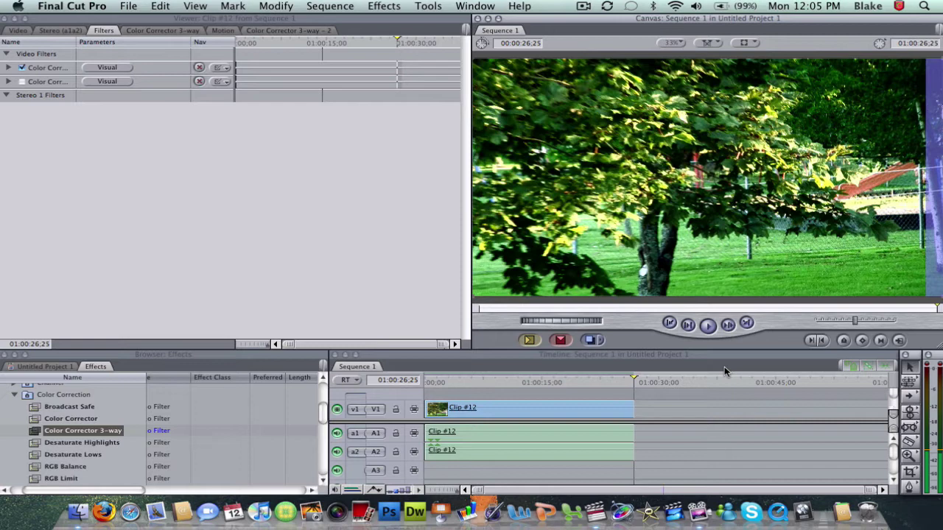
{"action": "left_click", "coordinate": [22, 67]}
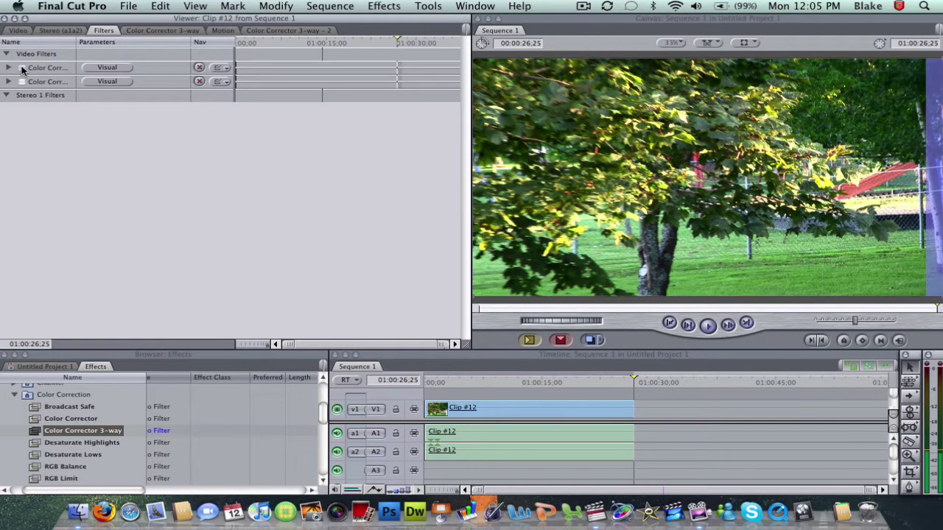
{"action": "left_click", "coordinate": [22, 68]}
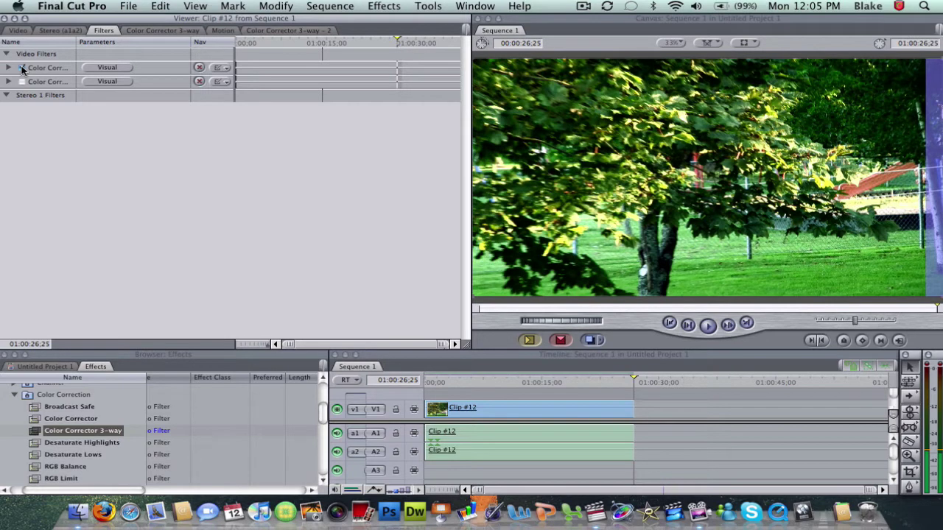